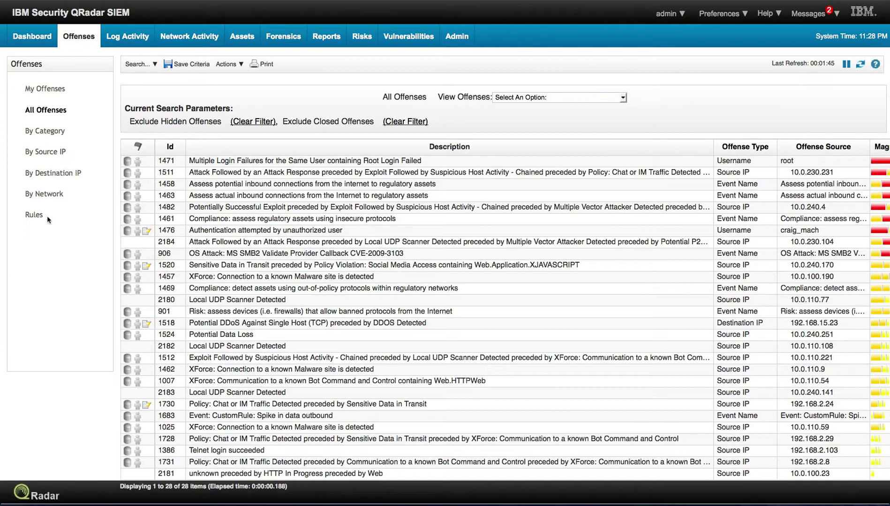
Switch the Offenses area from all offenses to the Rules list
left_click(37, 216)
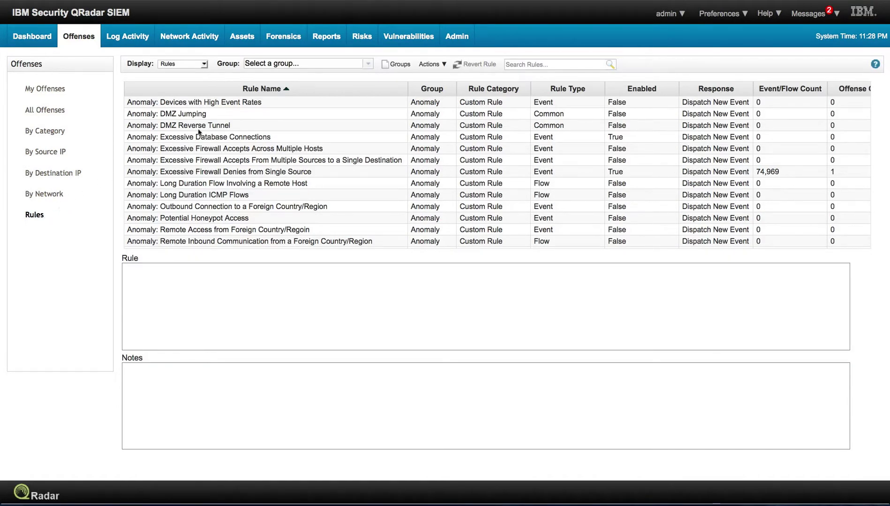
Filter the offense rules list to the Policy rule group
left_click(368, 64)
scroll(315, 116, "down", 5)
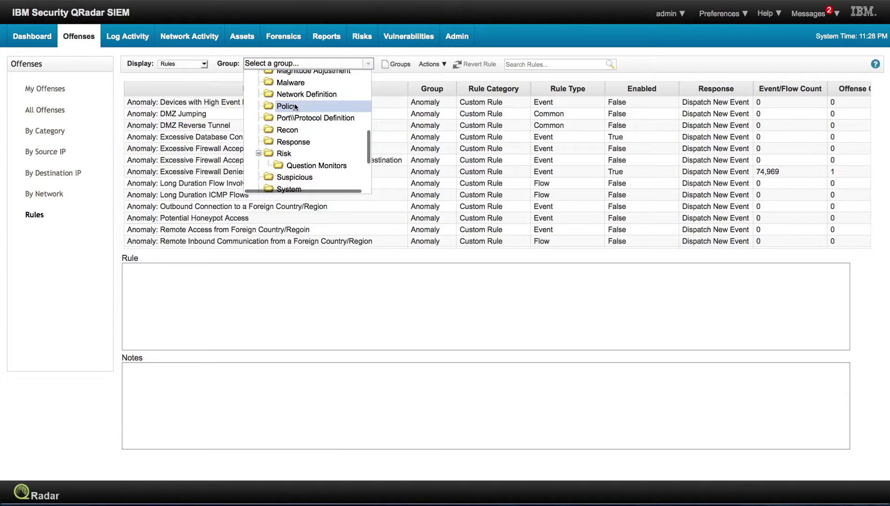
left_click(292, 106)
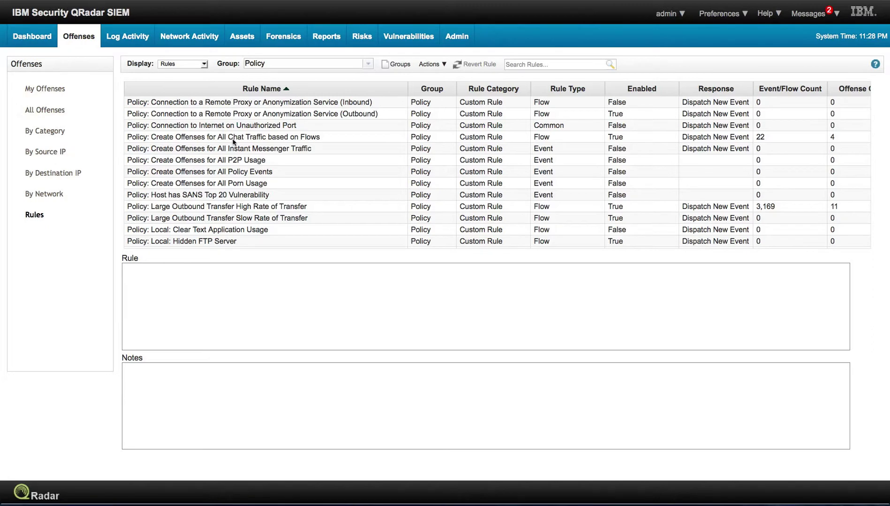
Scroll through the Policy rules, down to P2P, IRC, hidden FTP and tunneling rules
scroll(224, 174, "down", 1)
scroll(224, 173, "down", 1)
scroll(224, 173, "down", 1)
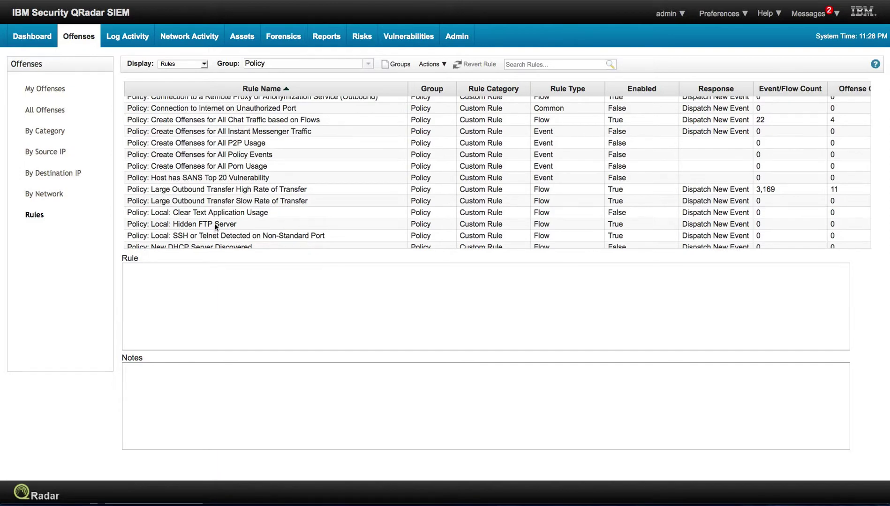
scroll(216, 227, "down", 2)
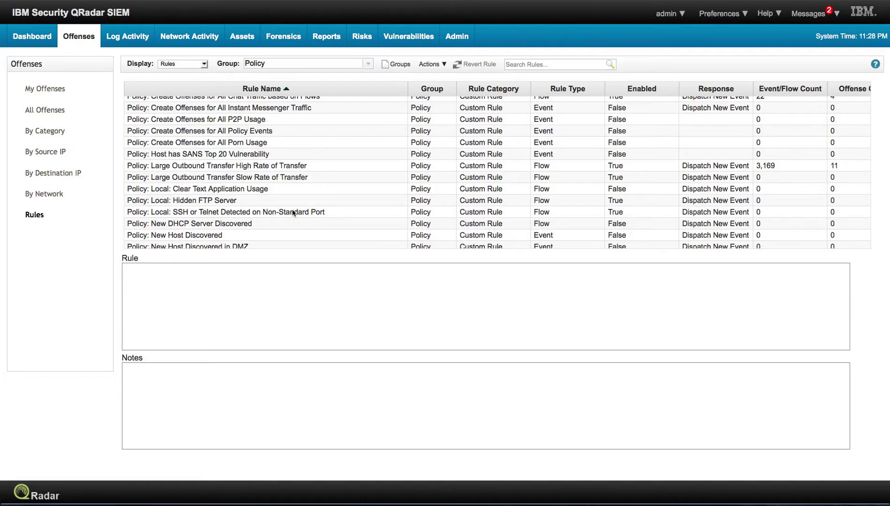
scroll(293, 213, "down", 1)
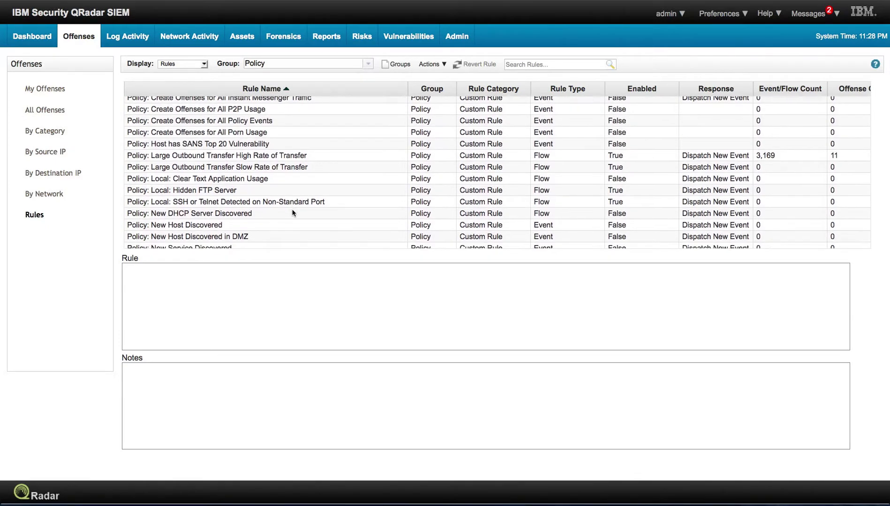
scroll(293, 213, "down", 2)
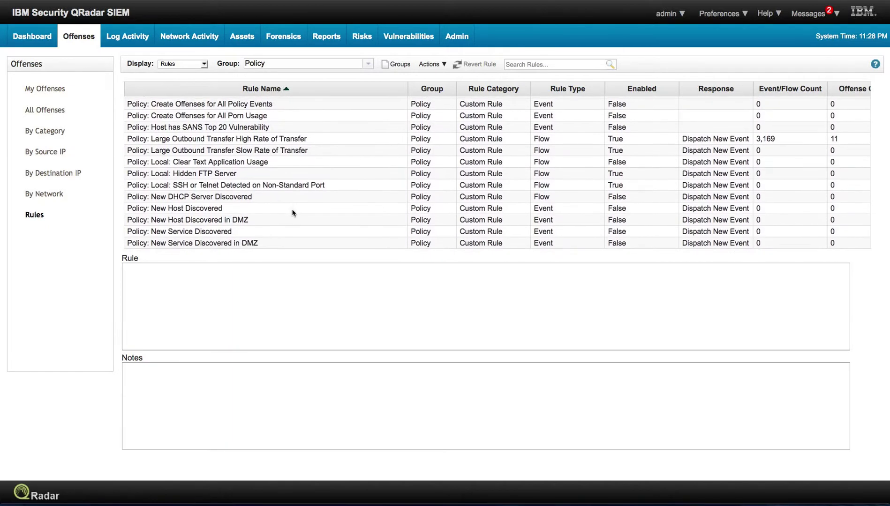
scroll(293, 213, "down", 3)
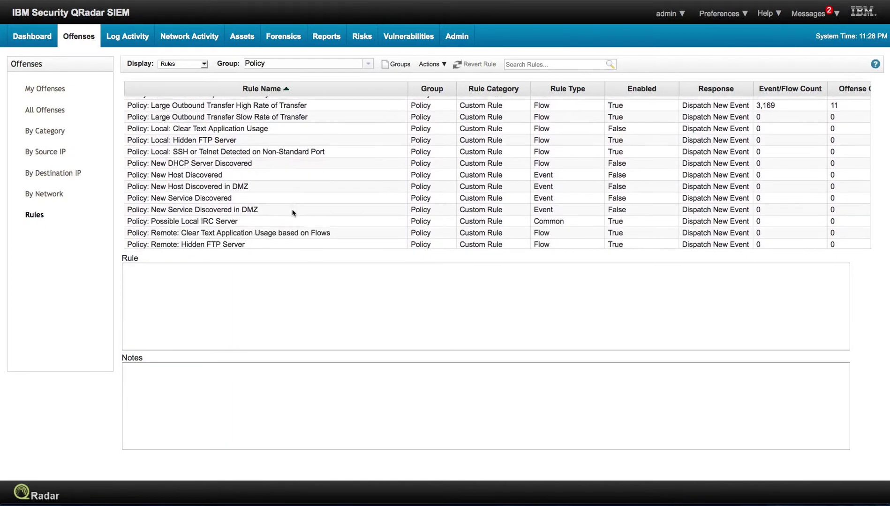
scroll(292, 212, "down", 4)
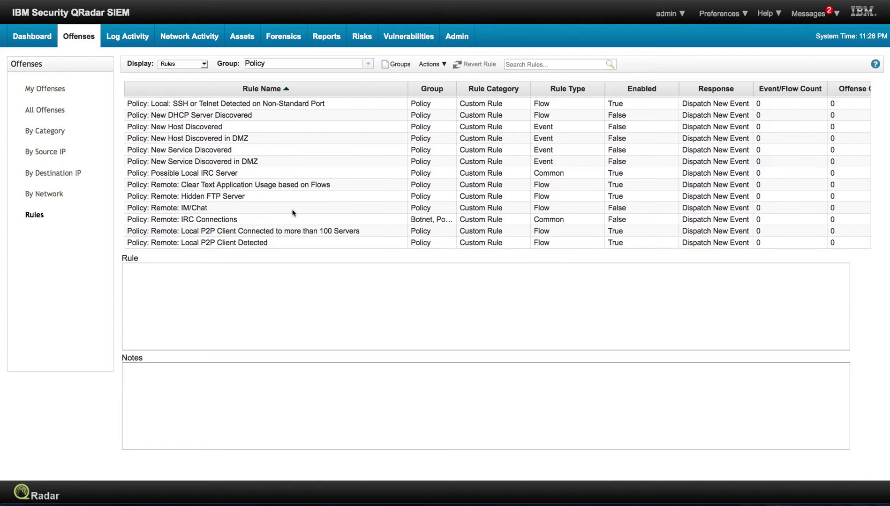
scroll(293, 213, "down", 3)
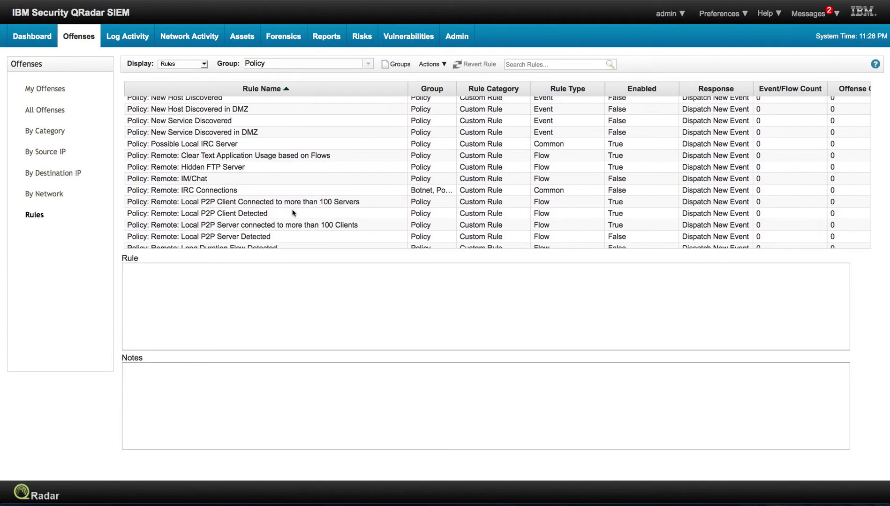
scroll(293, 213, "down", 3)
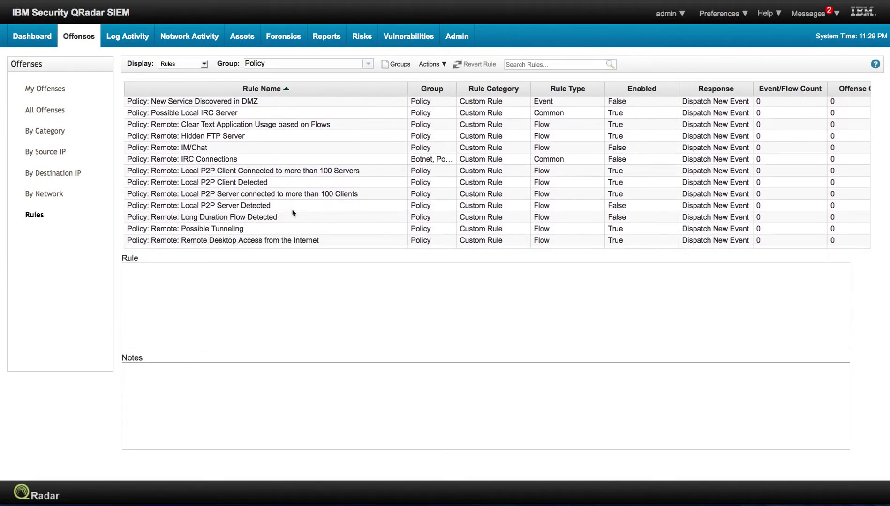
scroll(292, 213, "down", 2)
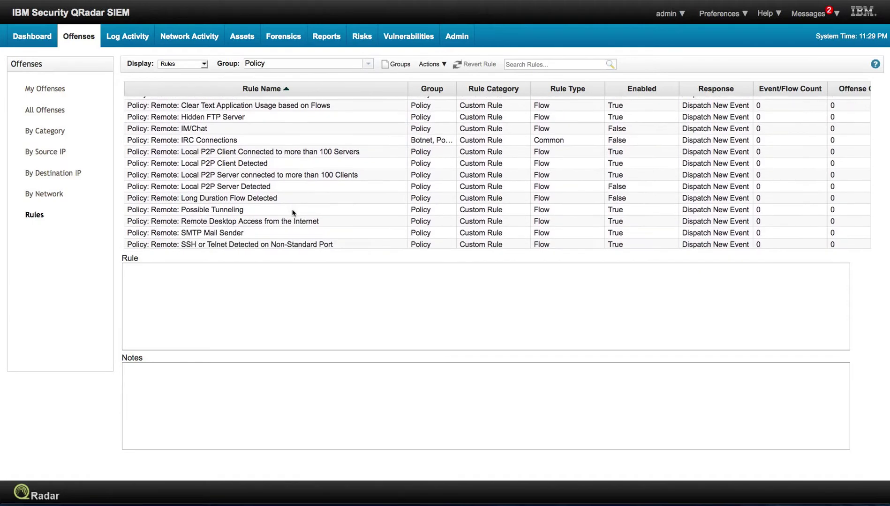
scroll(292, 215, "down", 1)
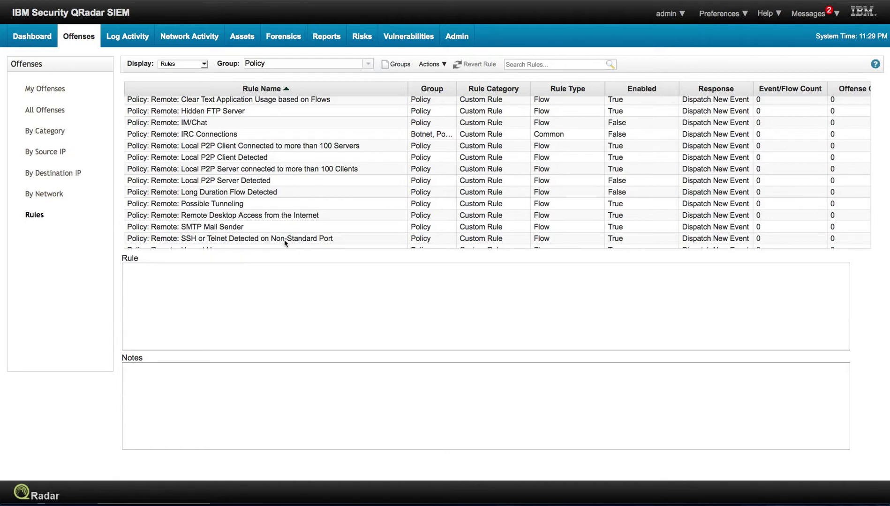
scroll(285, 240, "down", 1)
scroll(284, 240, "down", 4)
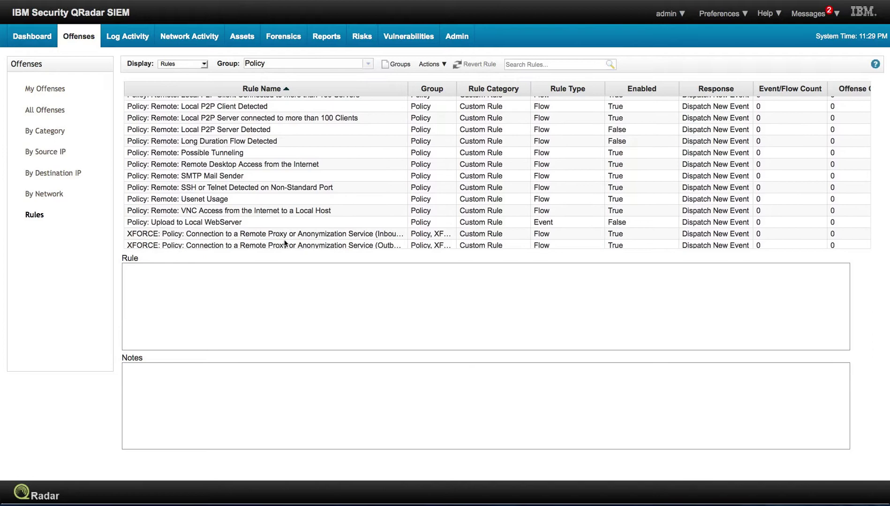
scroll(284, 243, "up", 5)
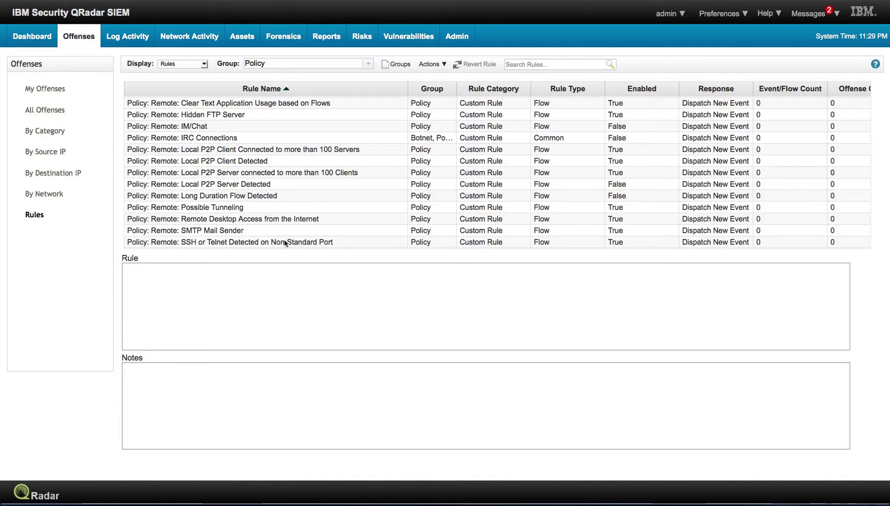
scroll(285, 243, "up", 5)
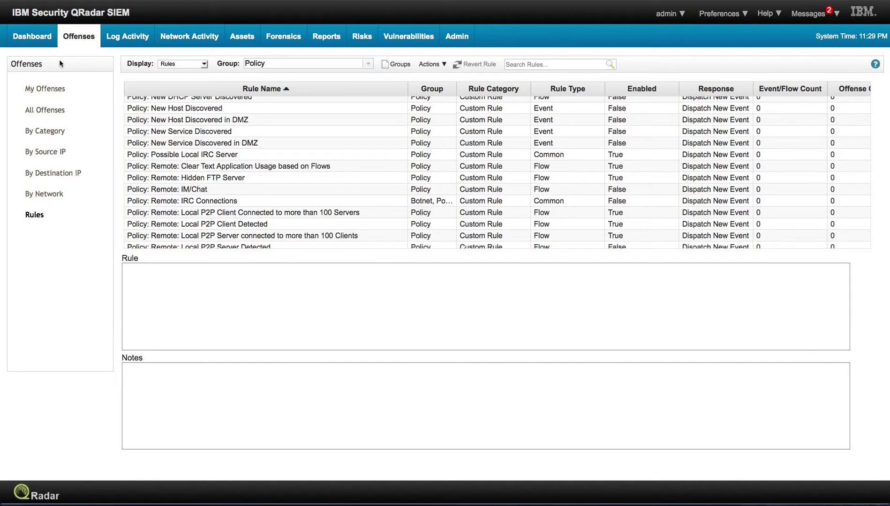
Return to All Offenses and start a new offense search, showing Search Parameters
left_click(56, 111)
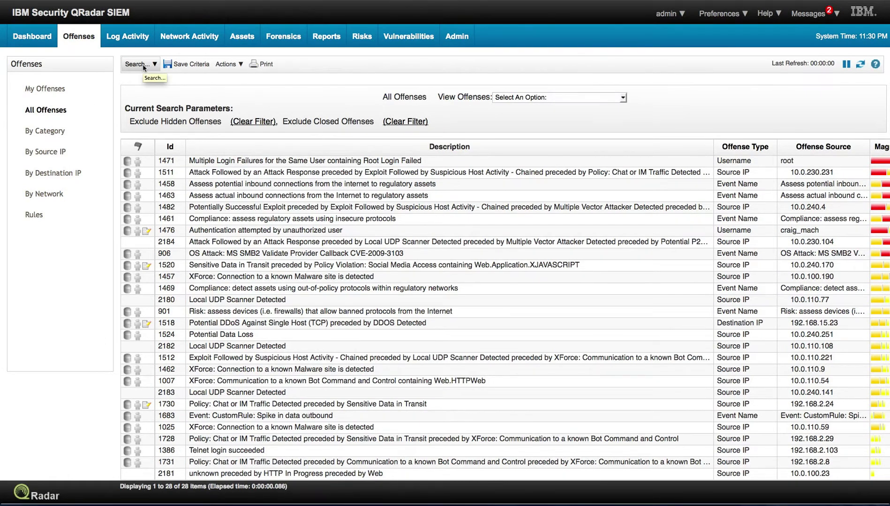
left_click(144, 66)
left_click(150, 80)
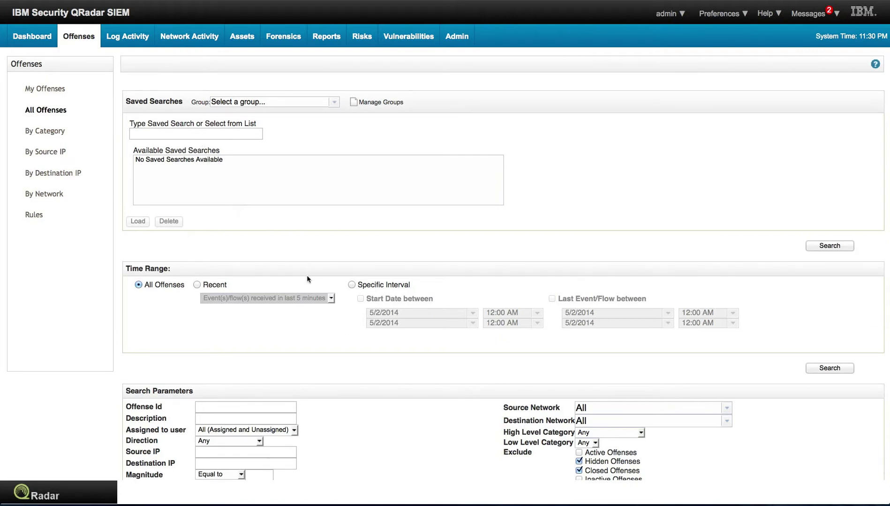
scroll(308, 280, "down", 5)
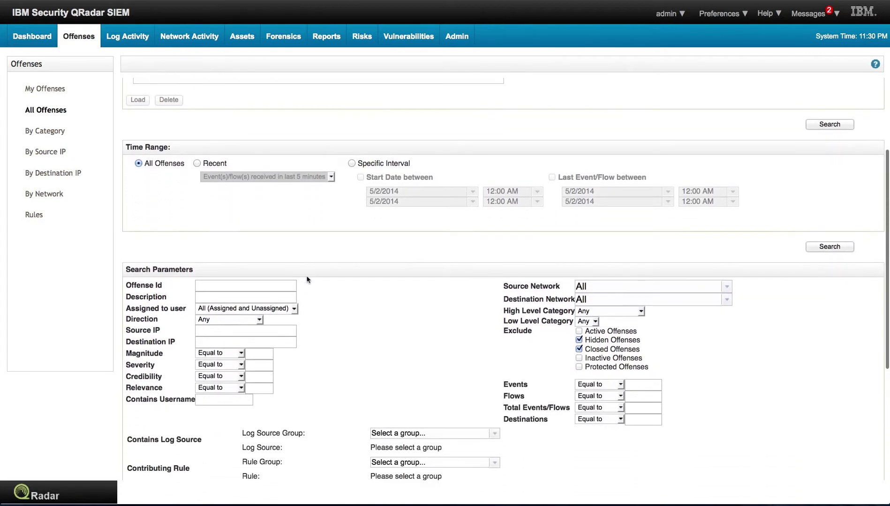
scroll(308, 280, "down", 2)
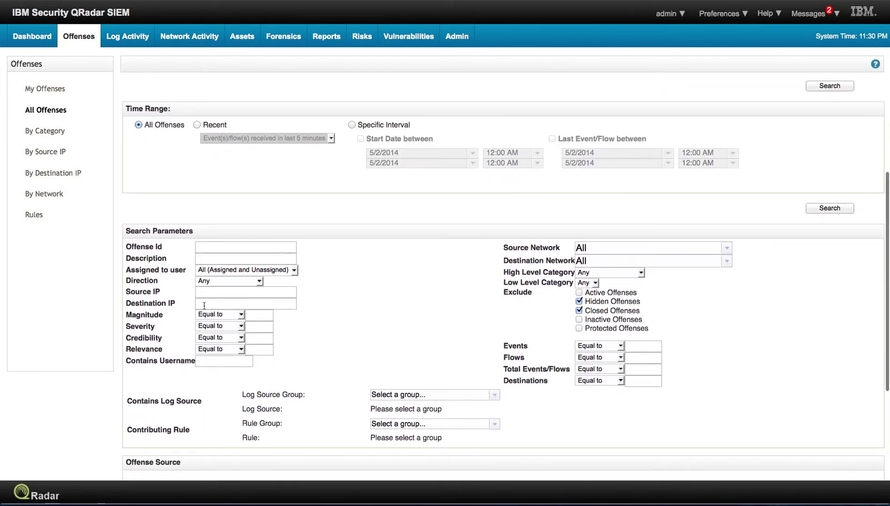
Search offenses by Destination IP 223.4.237.246
left_click(205, 305)
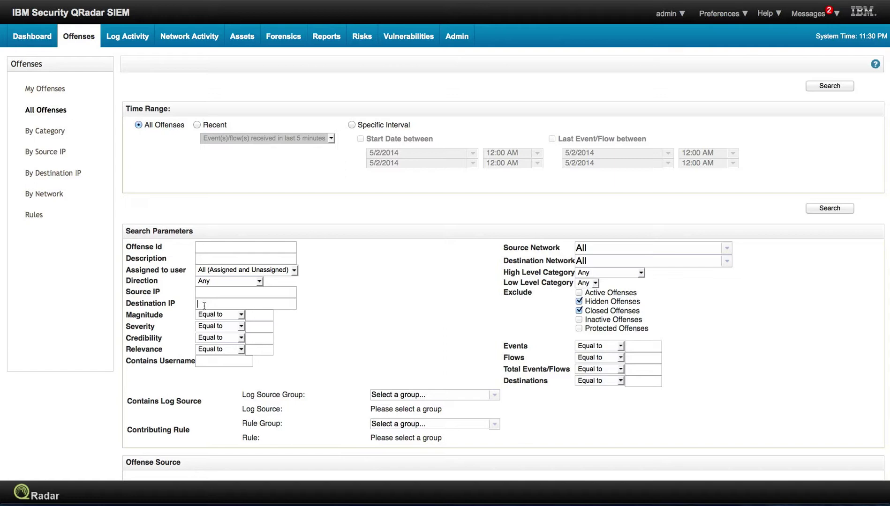
type("233")
key("BackSpace")
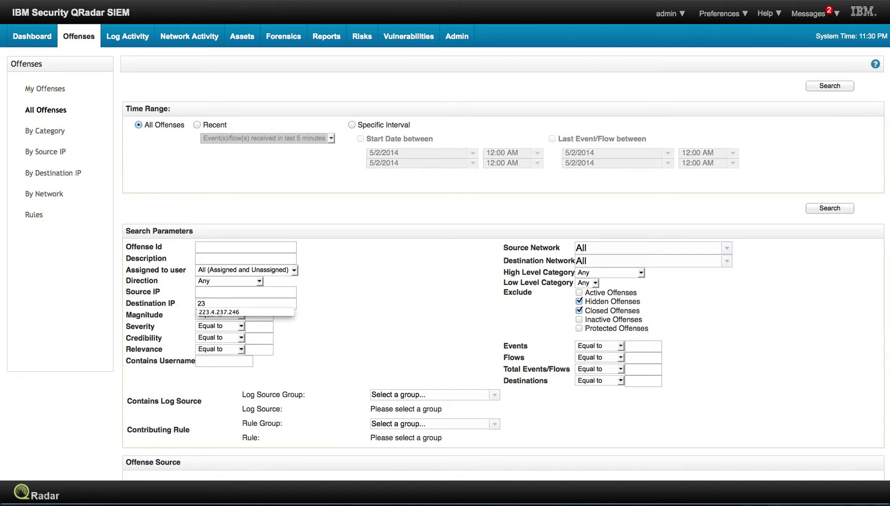
key("BackSpace")
type("23.4.237.246")
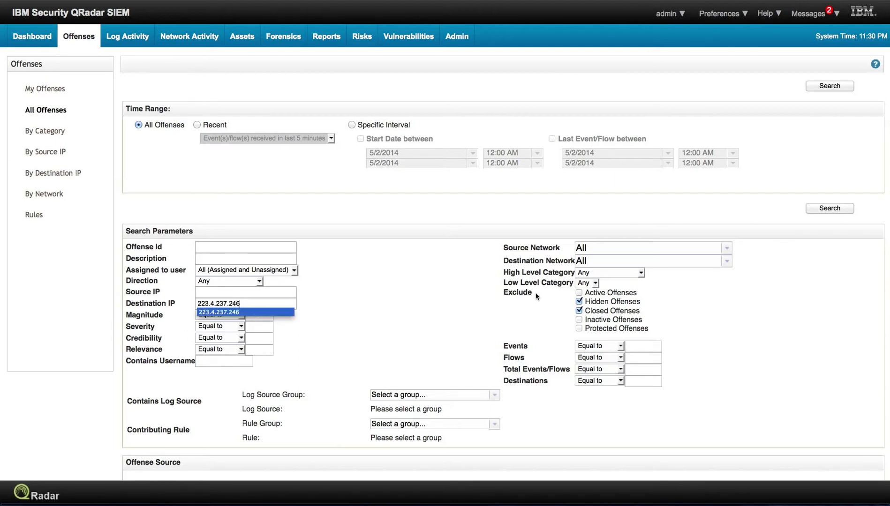
scroll(712, 310, "down", 1)
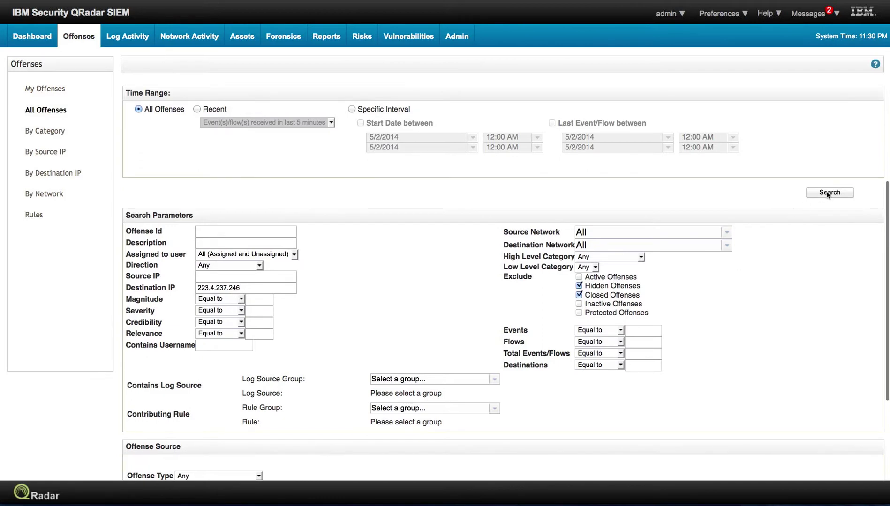
left_click(827, 193)
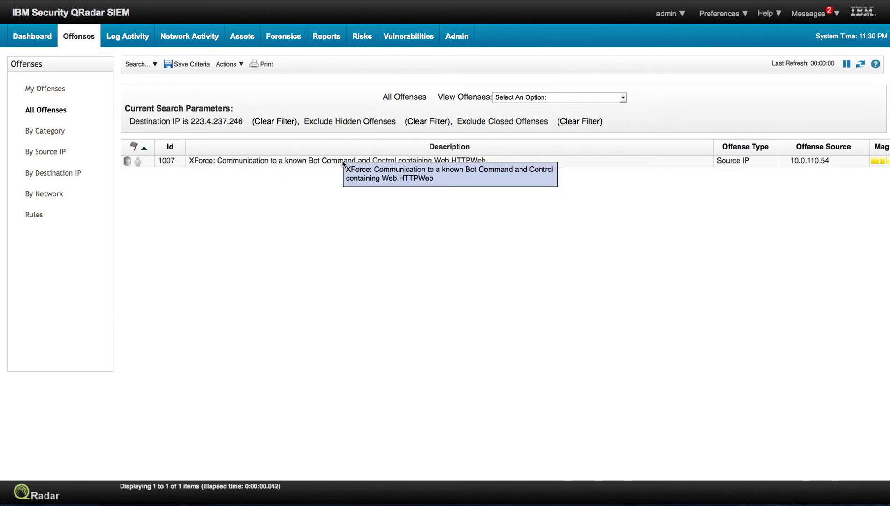
double_click(342, 163)
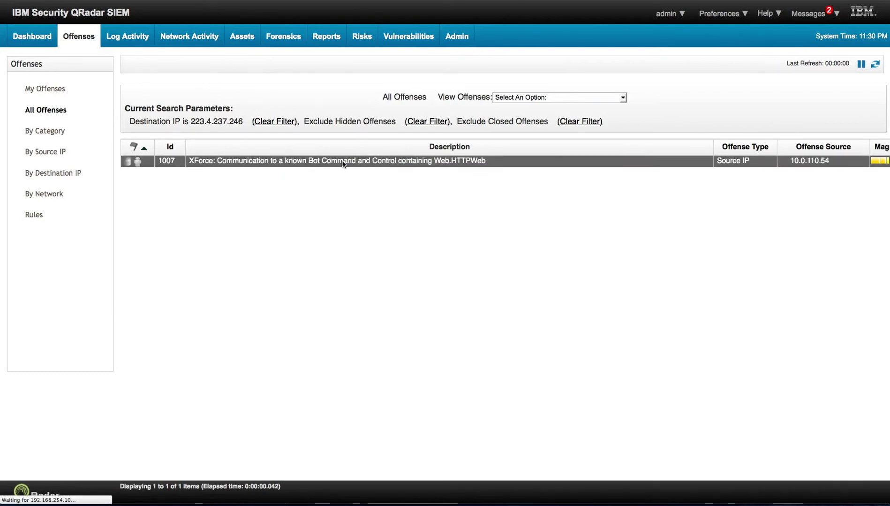
double_click(343, 162)
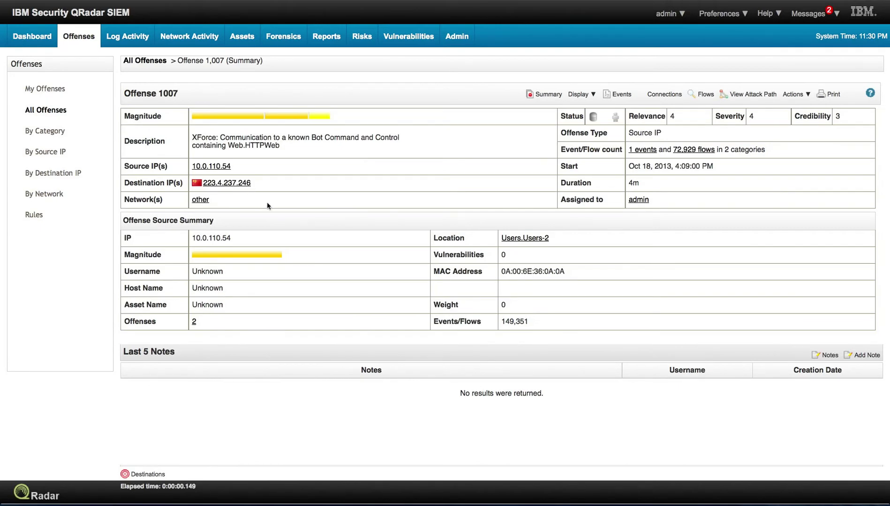
left_click(145, 61)
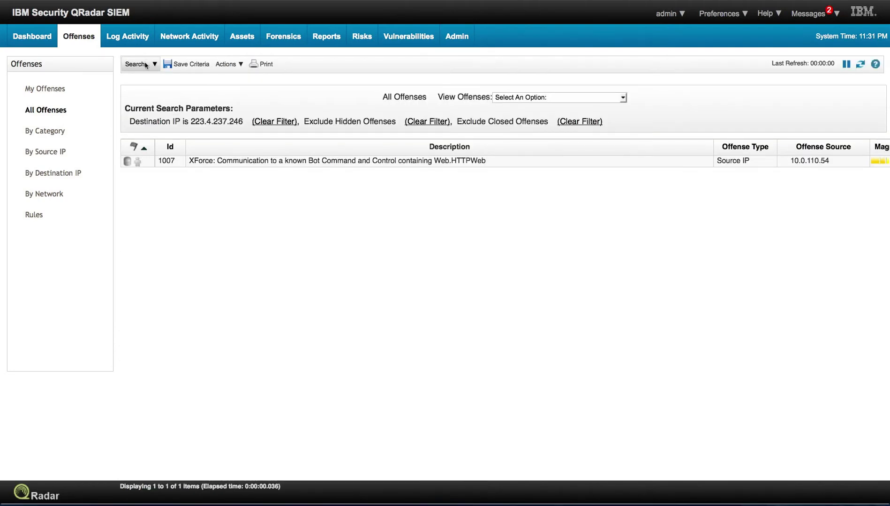
Start another blank offense search and bring the Contributing Rule section into view
left_click(153, 64)
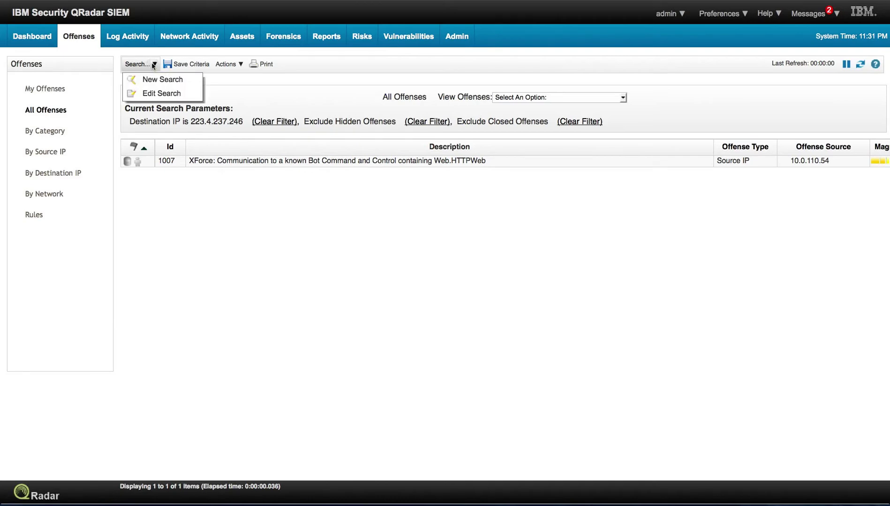
left_click(152, 80)
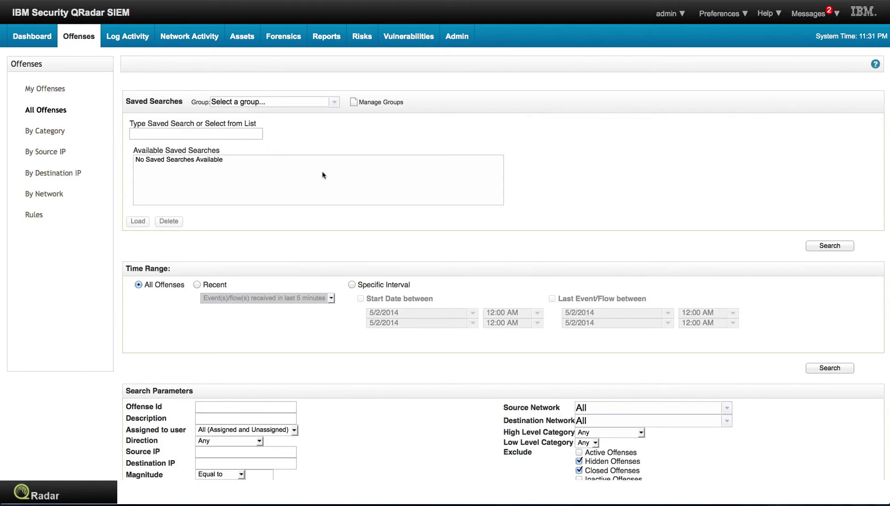
scroll(346, 234, "down", 2)
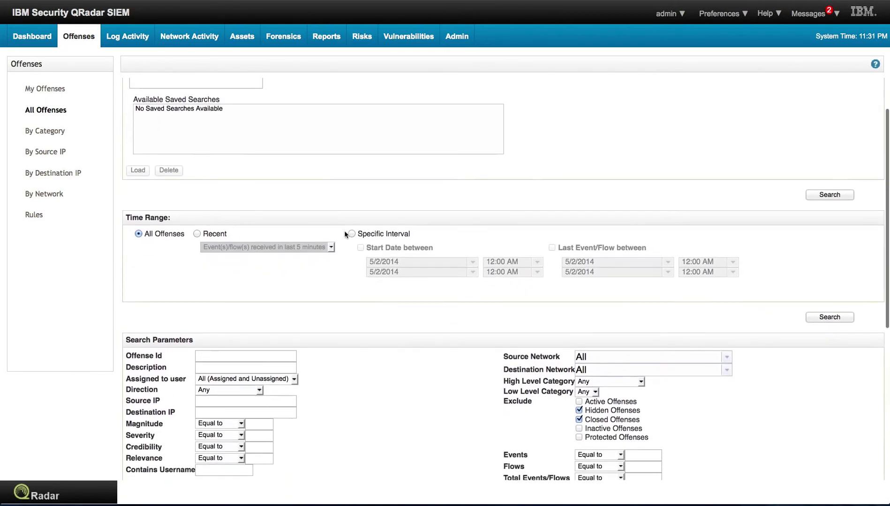
scroll(345, 234, "down", 5)
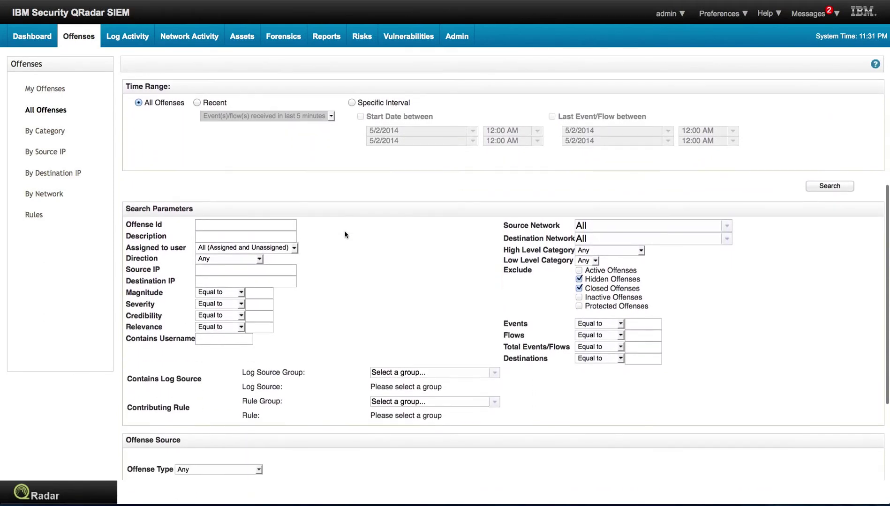
scroll(346, 235, "down", 3)
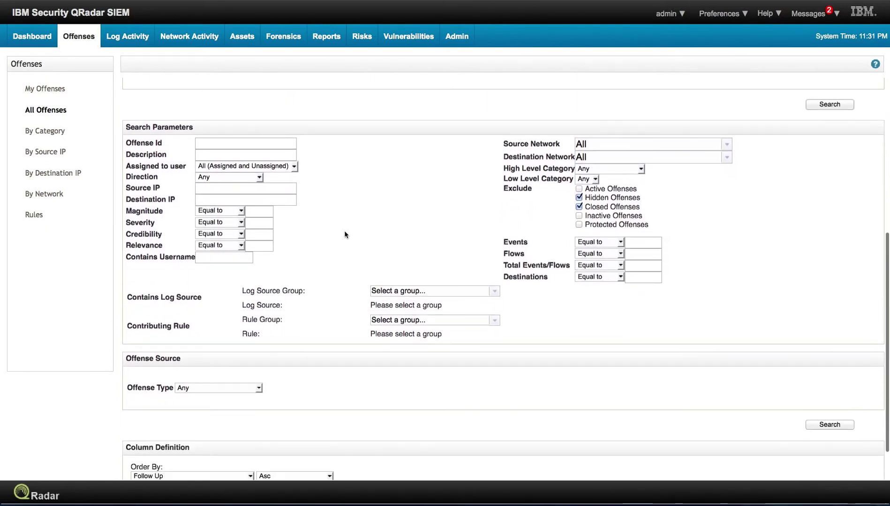
scroll(346, 235, "down", 2)
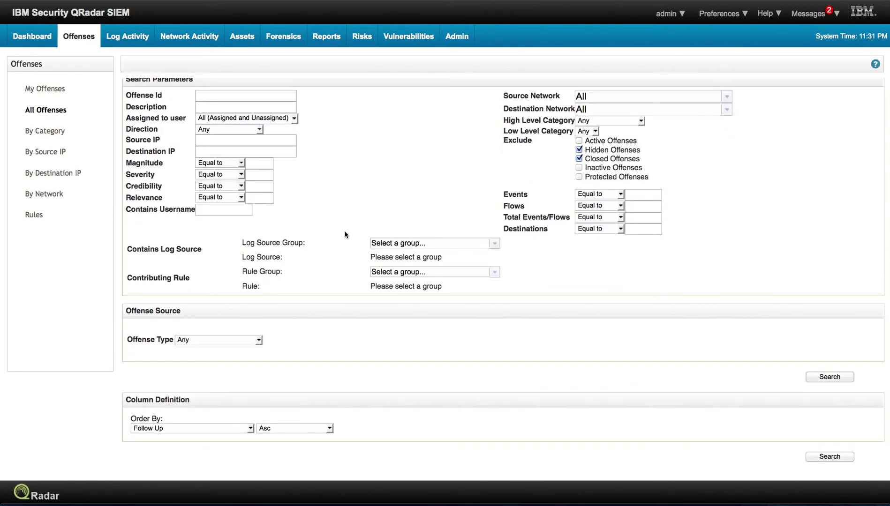
scroll(345, 234, "up", 1)
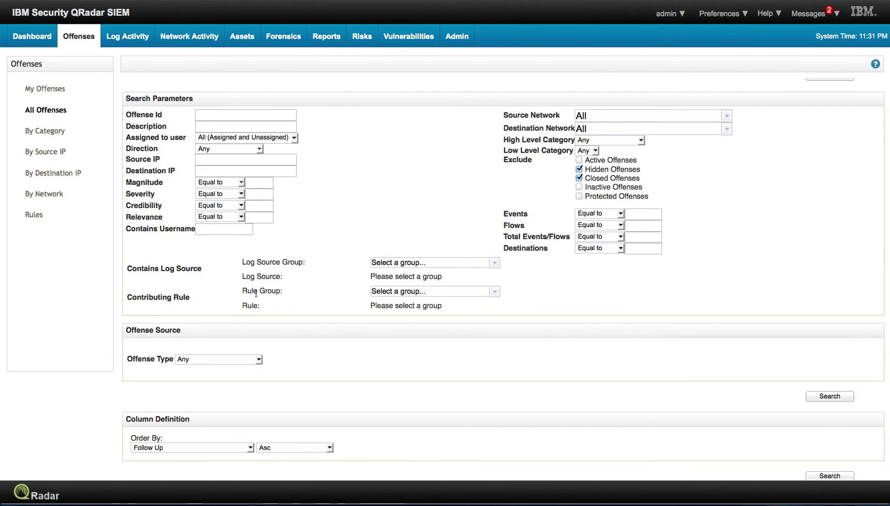
Set Contributing Rule to group Policy, rule 'Policy: Large Outbound Transfer High Rate of Transfer'
left_click(494, 291)
scroll(449, 346, "down", 3)
left_click(425, 369)
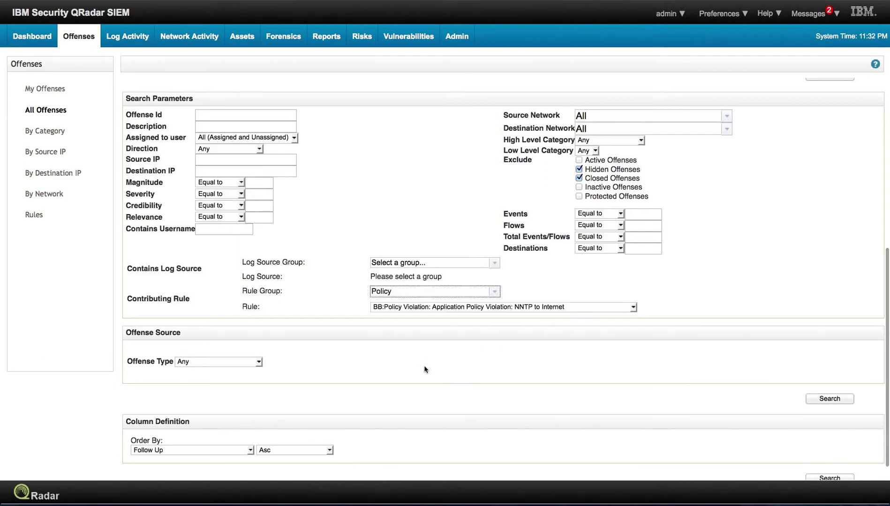
left_click(633, 307)
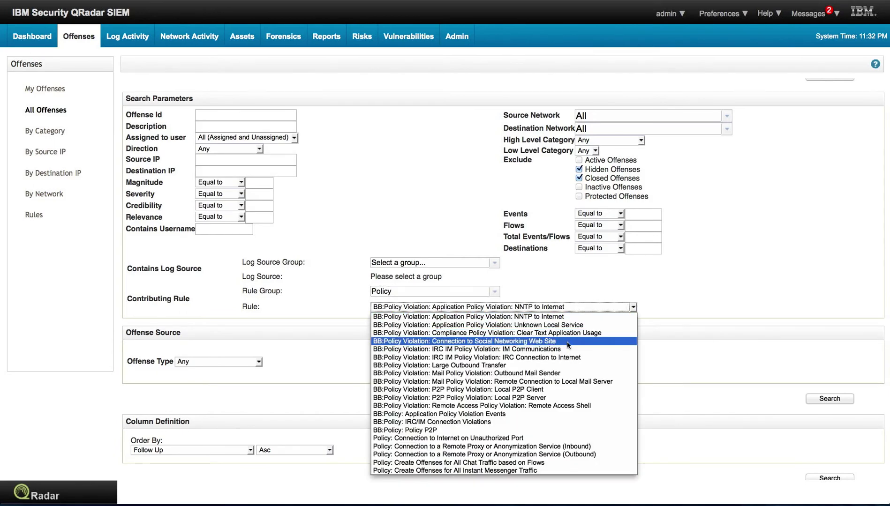
scroll(567, 376, "down", 1)
scroll(567, 377, "down", 3)
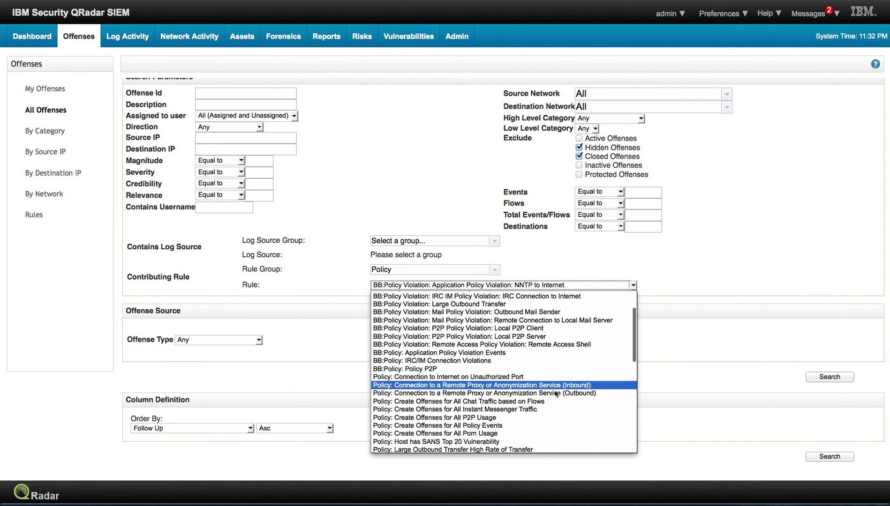
scroll(551, 395, "down", 3)
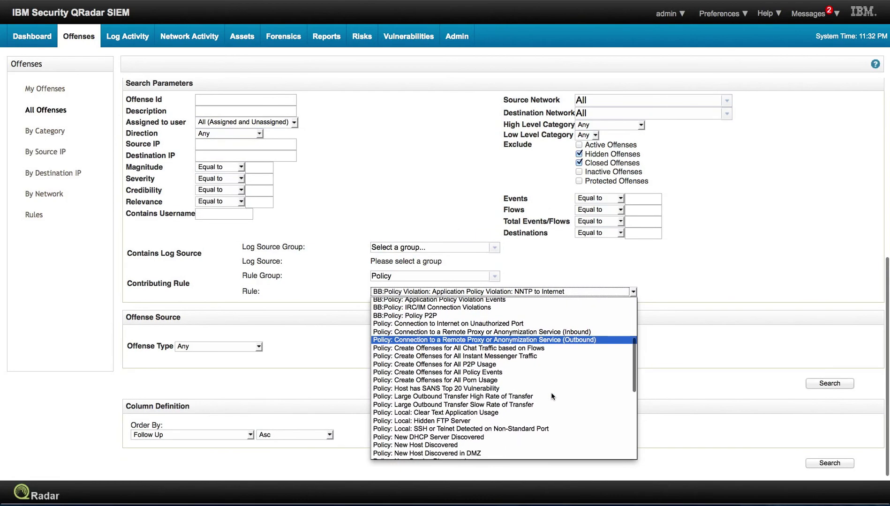
scroll(551, 394, "down", 3)
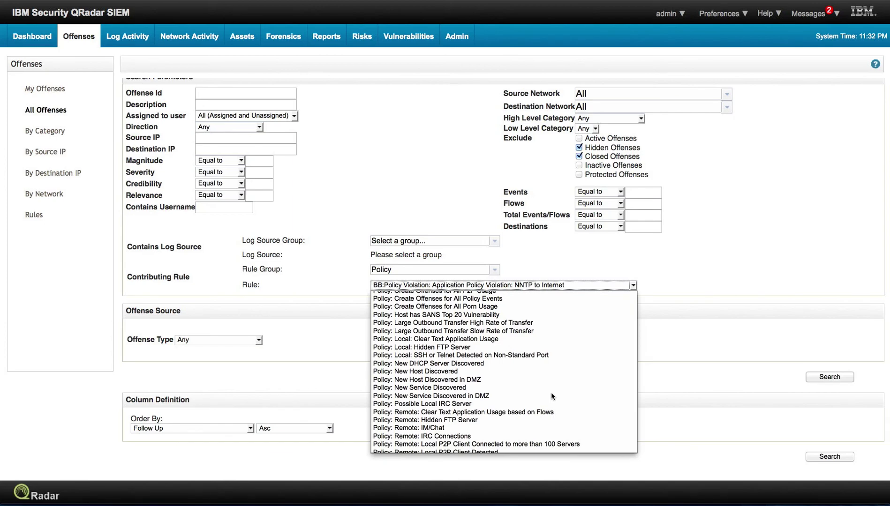
scroll(551, 397, "down", 2)
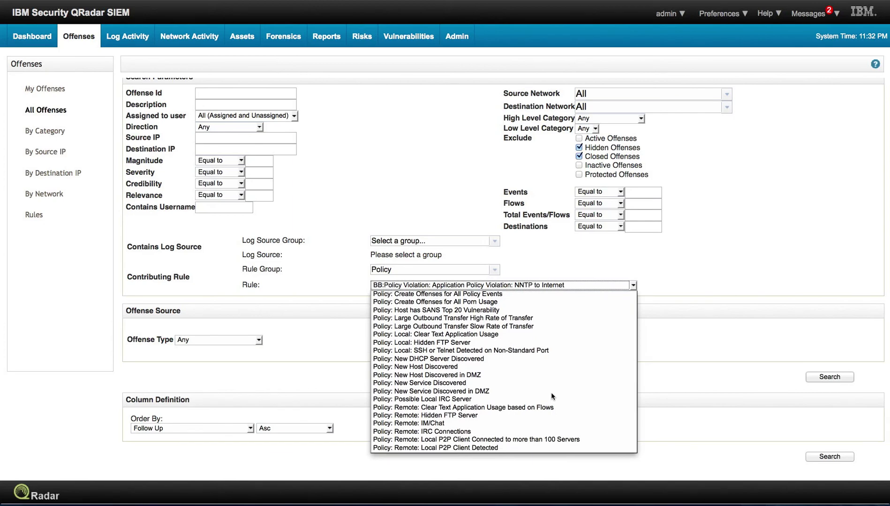
scroll(550, 392, "up", 1)
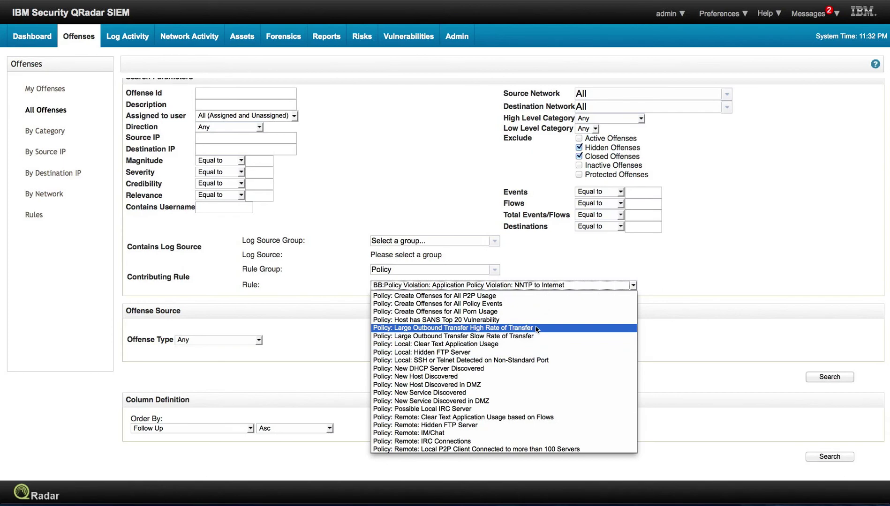
left_click(537, 328)
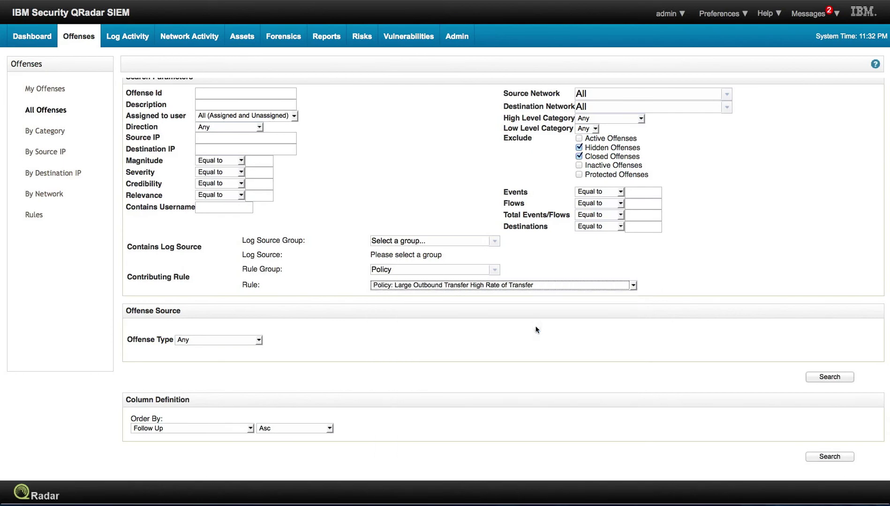
Run the rule-based search and open offense 1731 from its 12 results
left_click(829, 378)
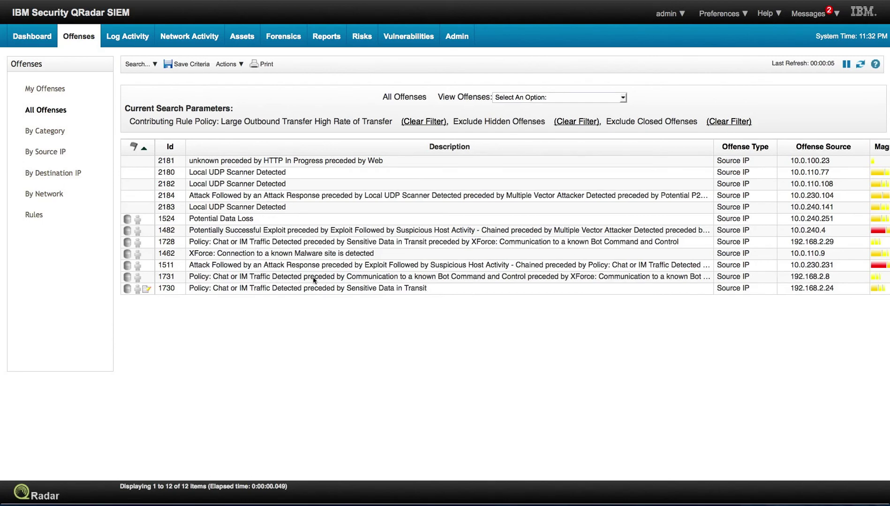
double_click(271, 276)
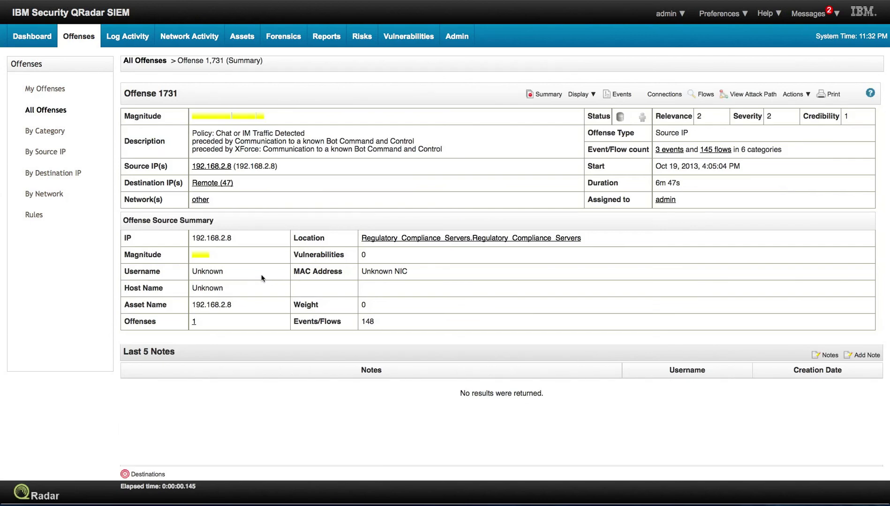
Show offense 1731's contributing rules and select the Large Outbound Transfer entry
left_click(580, 94)
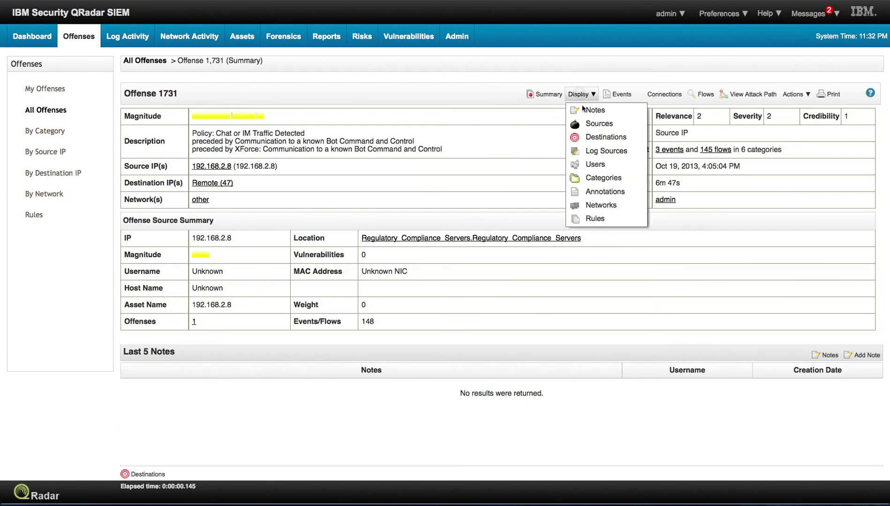
left_click(592, 219)
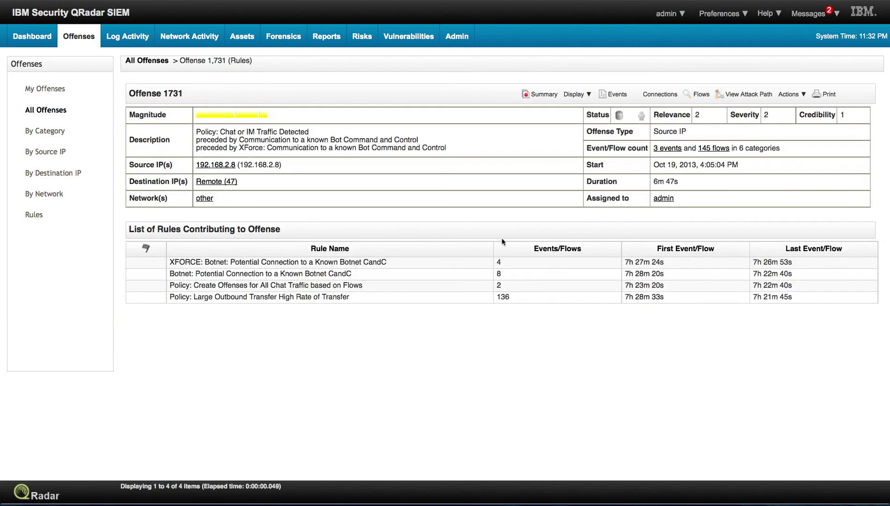
left_click(271, 300)
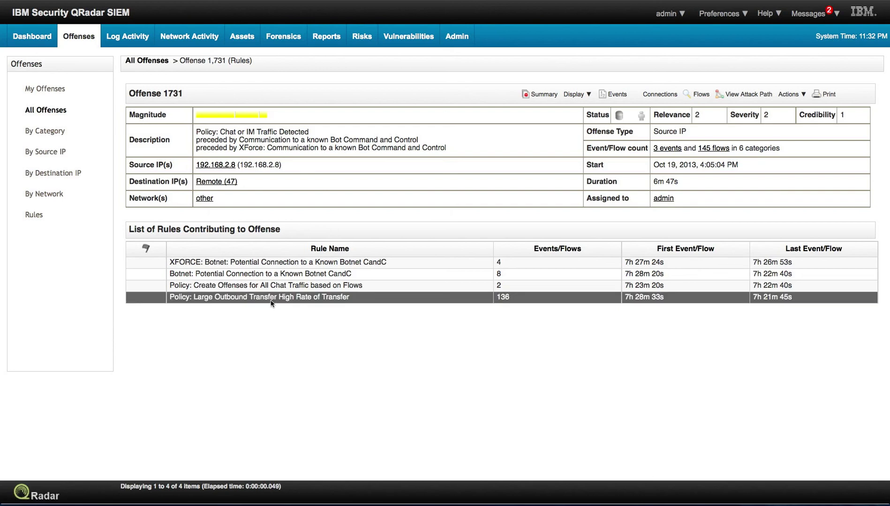